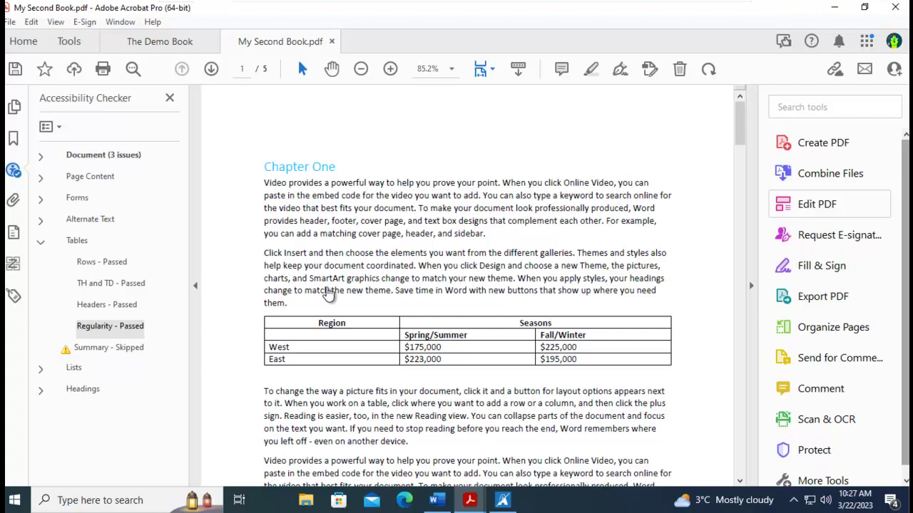
# - Zoom the PDF to 300% and close the Accessibility Checker pane so Chapter One fills the view
pyautogui.scroll(-6, 682, 291)
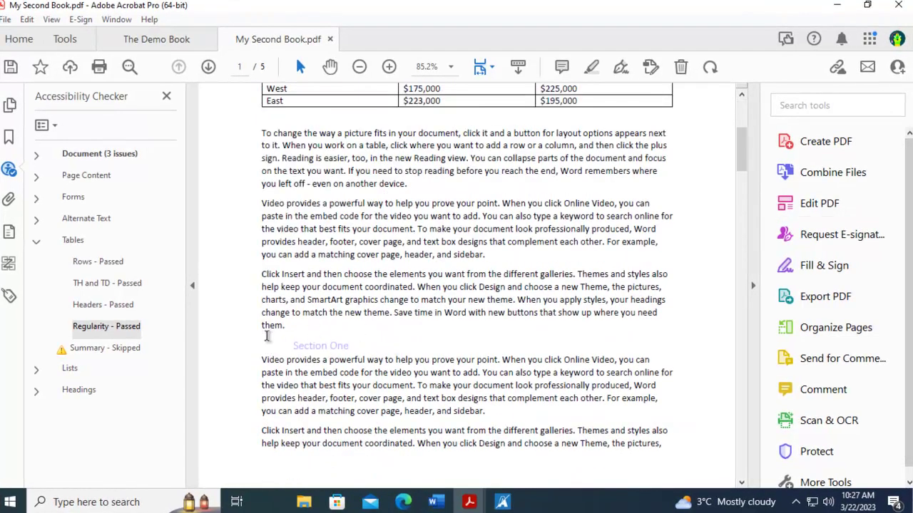
pyautogui.scroll(6, 585, 360)
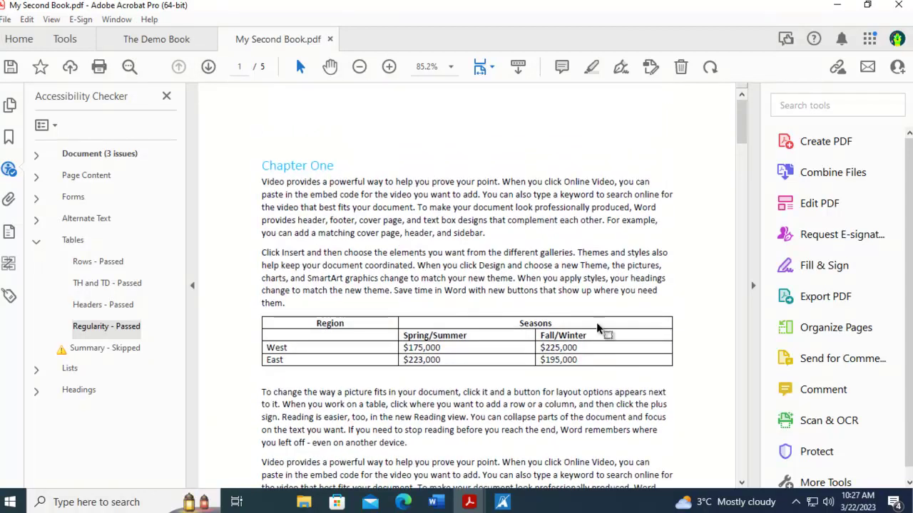
pyautogui.click(389, 67)
pyautogui.click(389, 66)
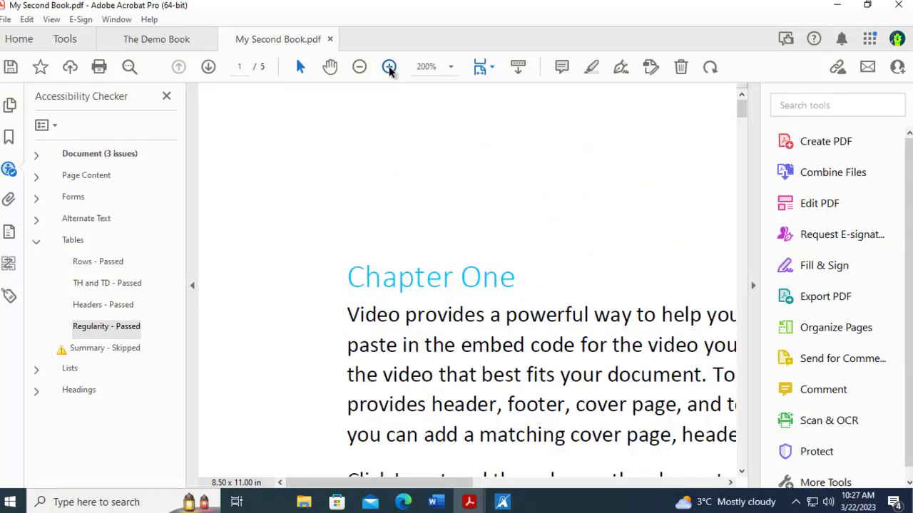
pyautogui.click(389, 67)
pyautogui.moveTo(407, 483); pyautogui.dragTo(454, 483)
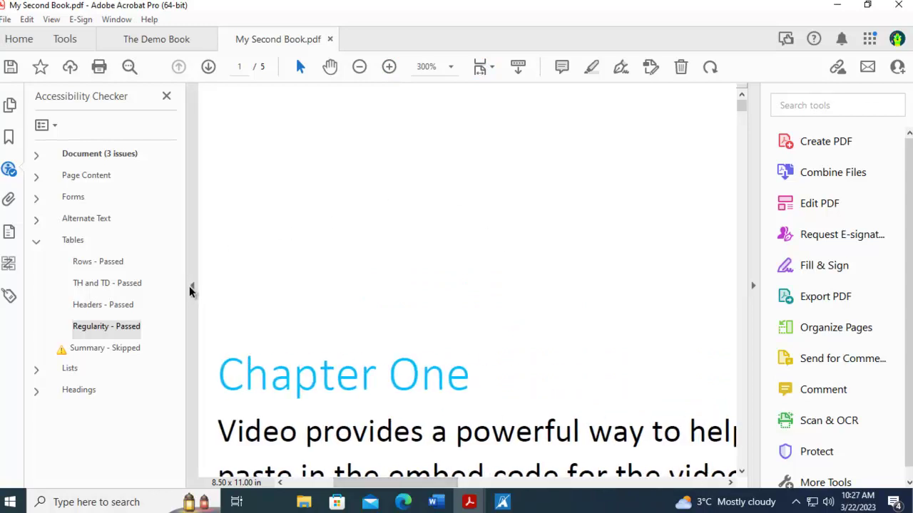
pyautogui.click(191, 284)
pyautogui.scroll(-5, 325, 257)
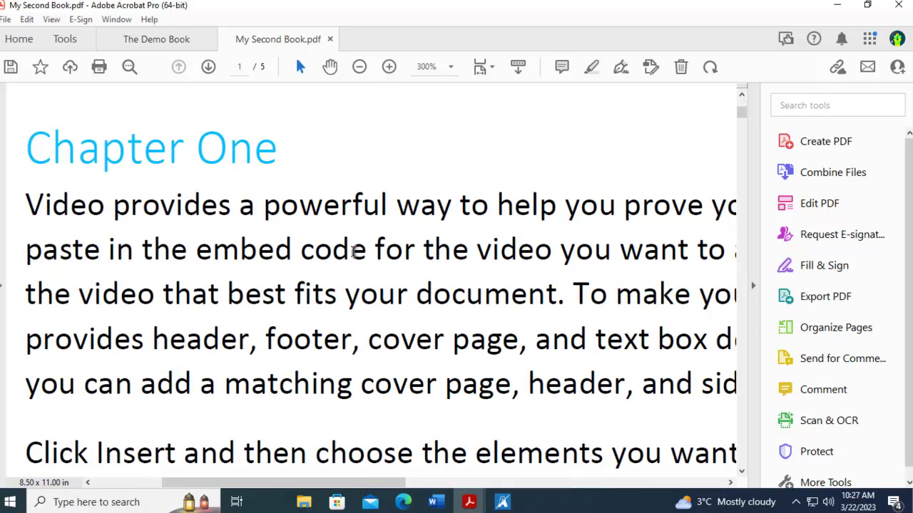
# - Sample the Chapter One heading's #00BFFF against the white page #FFFFFF, getting a failing 2.1:1 ratio
pyautogui.click(503, 502)
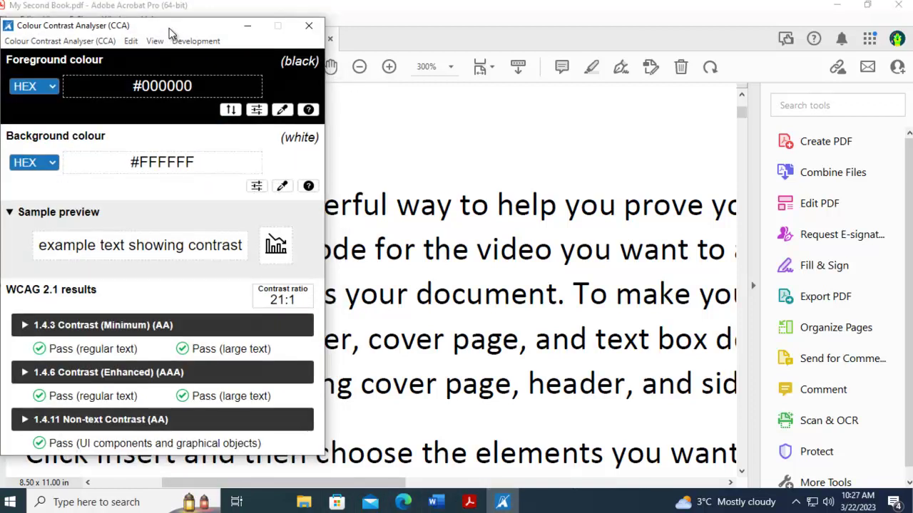
pyautogui.moveTo(169, 32); pyautogui.dragTo(624, 73)
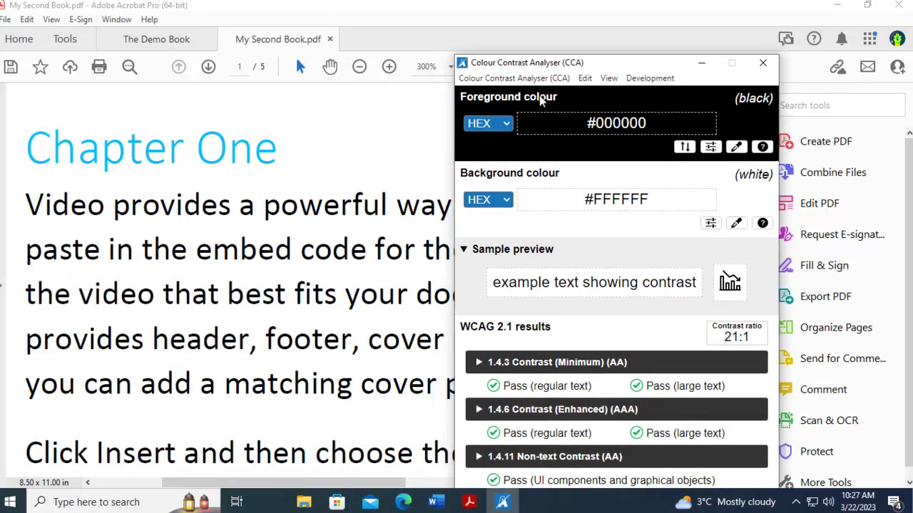
pyautogui.click(735, 147)
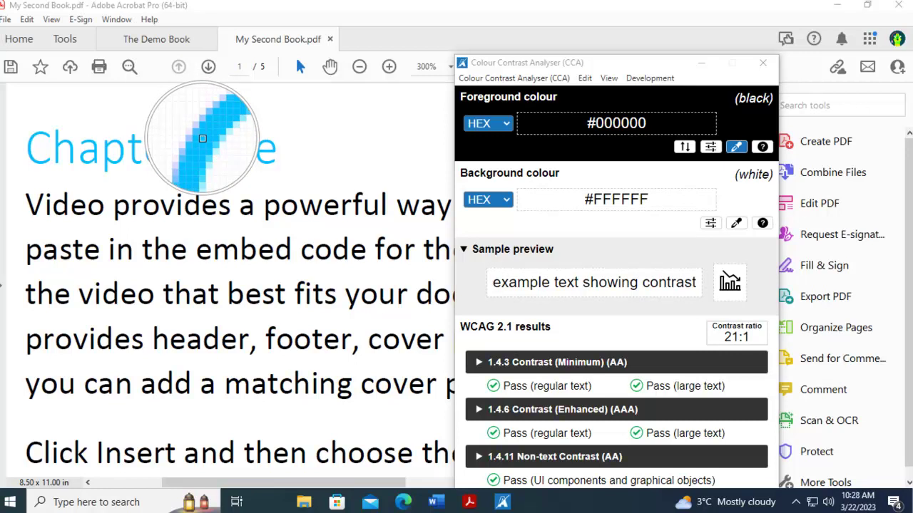
pyautogui.click(203, 138)
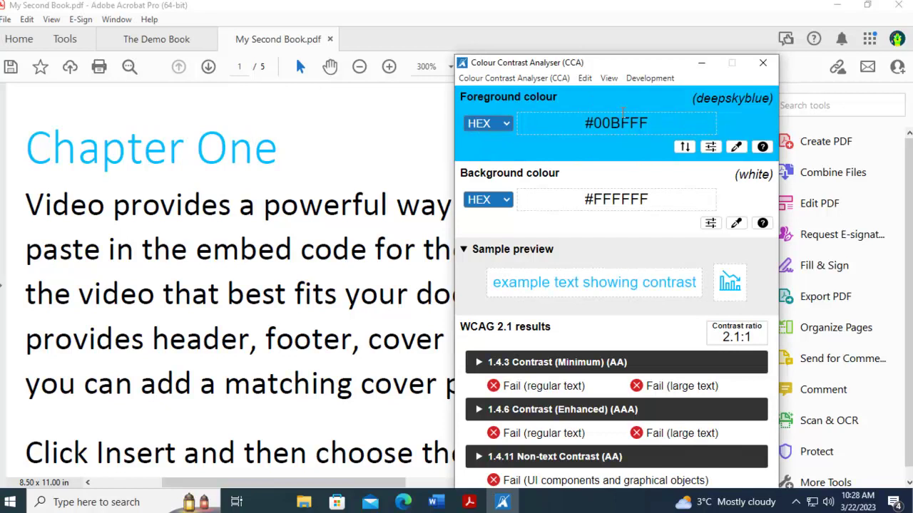
pyautogui.click(737, 223)
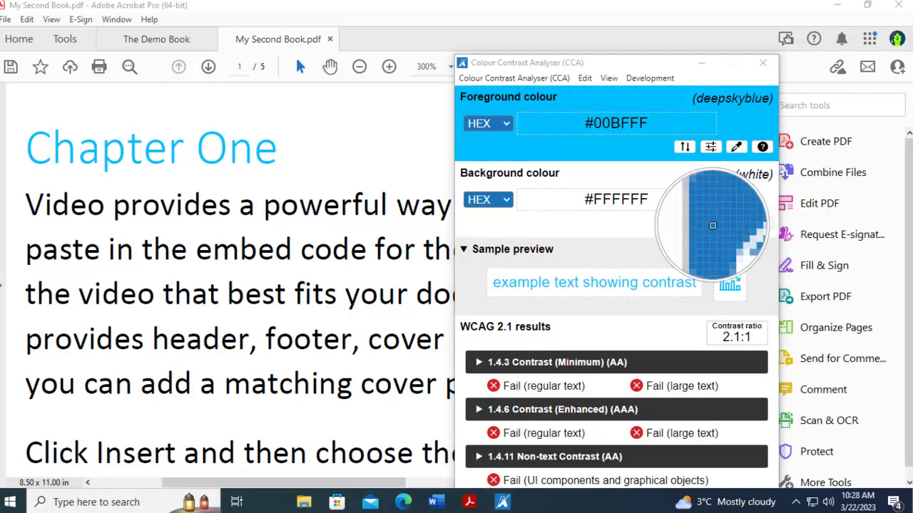
pyautogui.click(437, 191)
pyautogui.moveTo(609, 66); pyautogui.dragTo(510, 31)
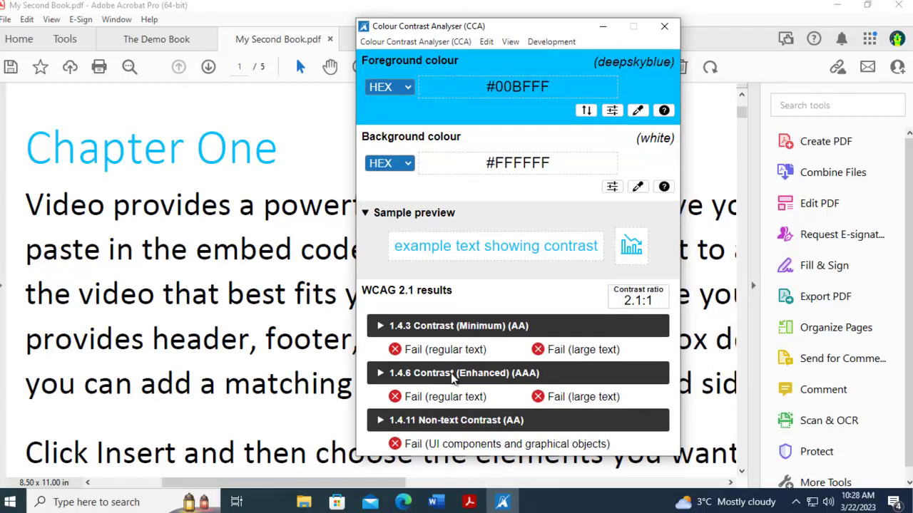
# - Sample Section One's lavender #BFAAFF as foreground, note the failing 2:1 ratio, then close the analyser
pyautogui.scroll(-12, 202, 280)
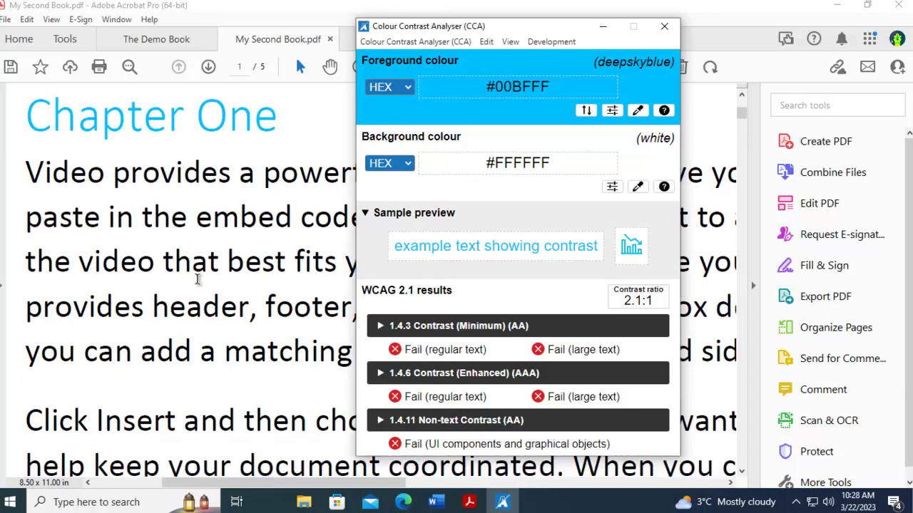
pyautogui.scroll(-12, 204, 275)
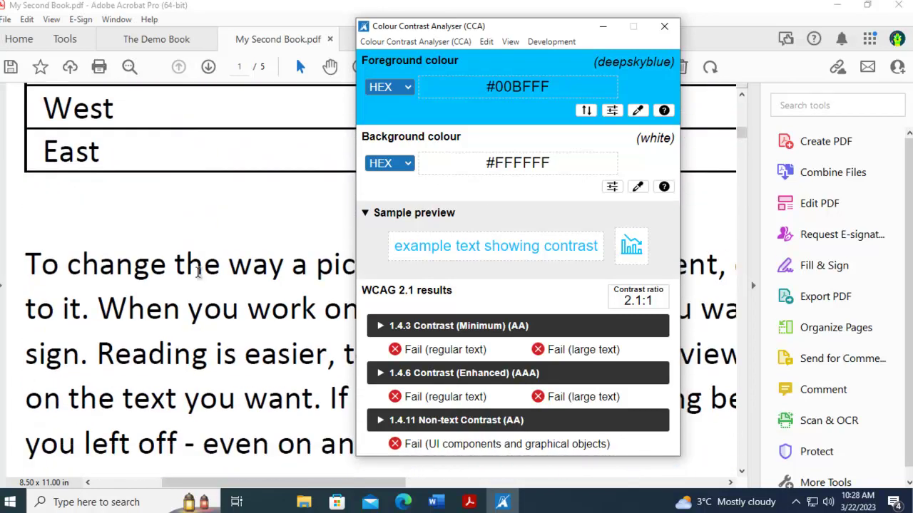
pyautogui.scroll(-5, 209, 272)
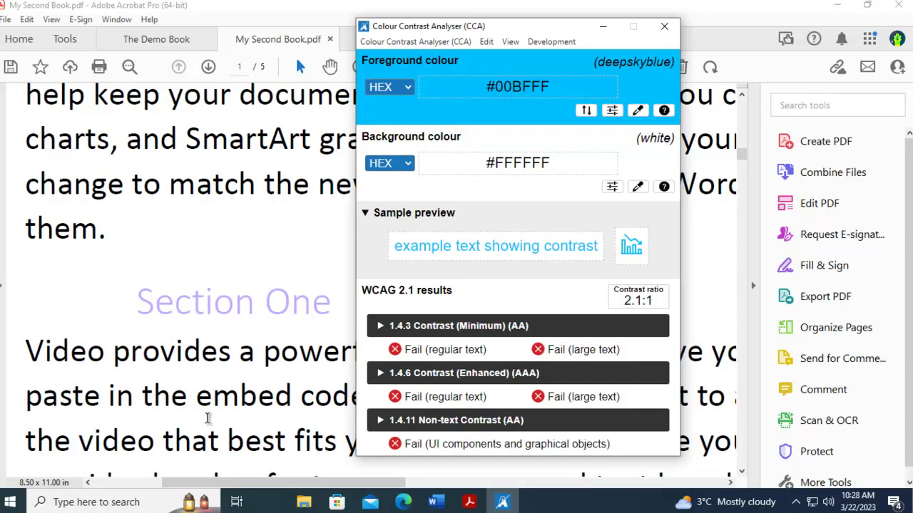
pyautogui.click(636, 110)
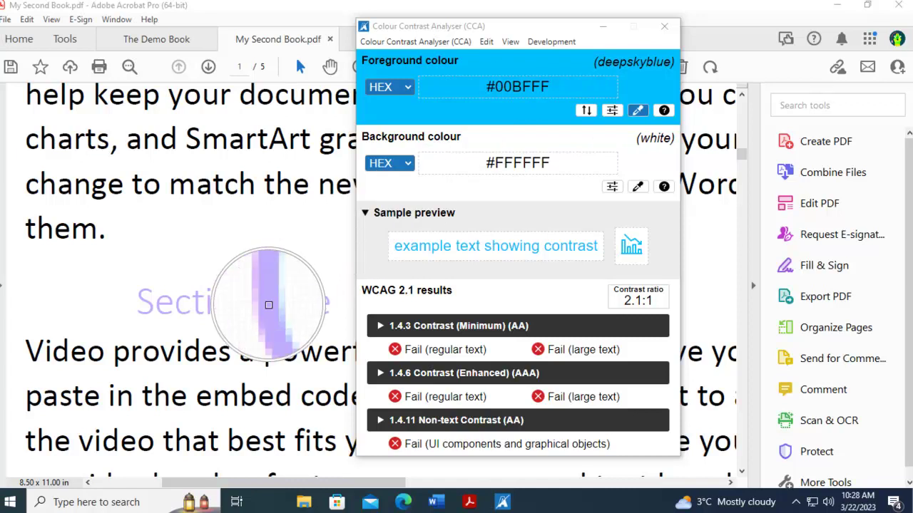
pyautogui.click(268, 304)
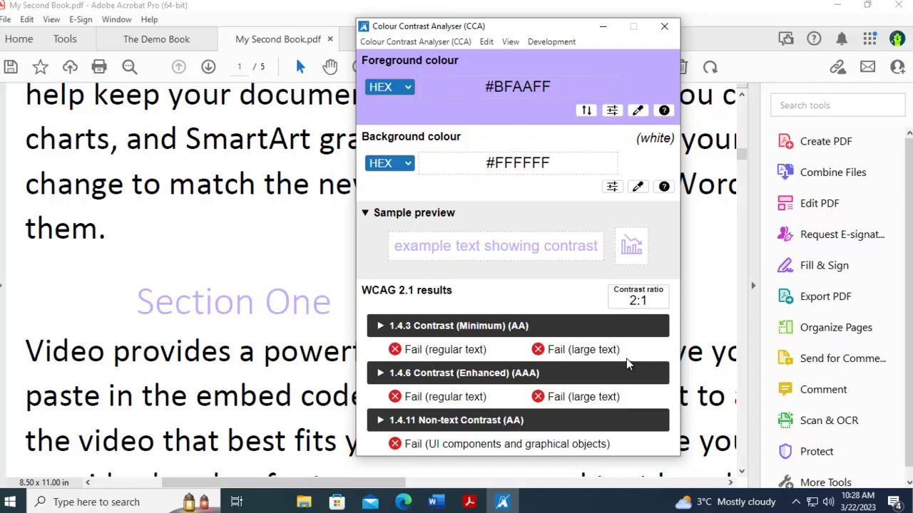
pyautogui.click(663, 29)
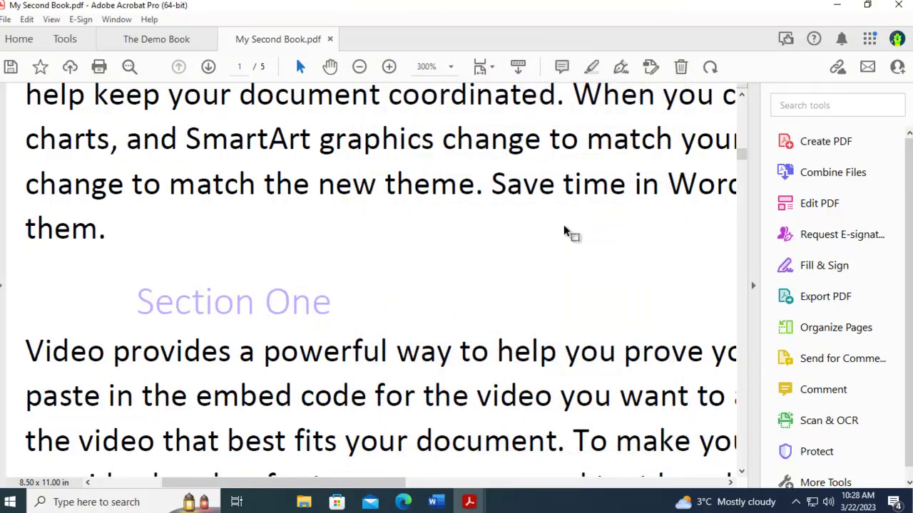
# - Select the Chapter One text and recolour it to deep teal RGB 0, 118, 157 (Luminance 74)
pyautogui.scroll(-15, 563, 228)
pyautogui.scroll(10, 564, 227)
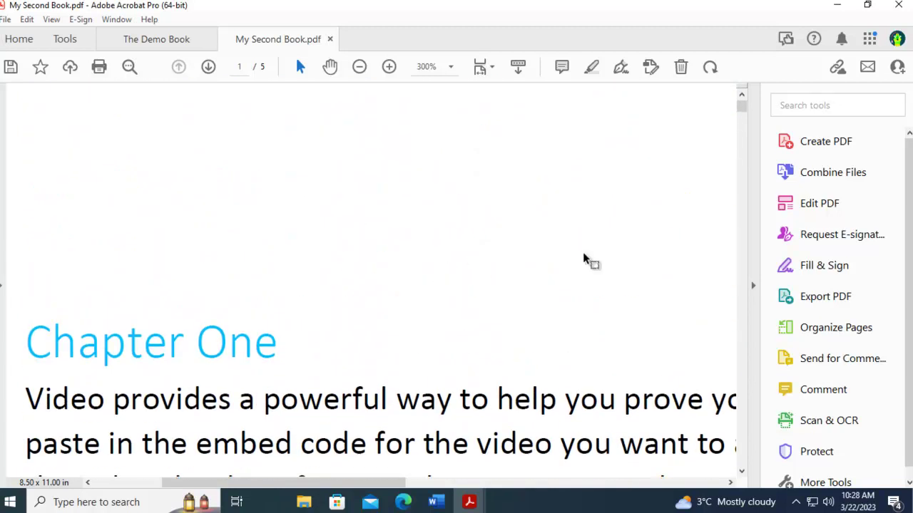
pyautogui.click(831, 206)
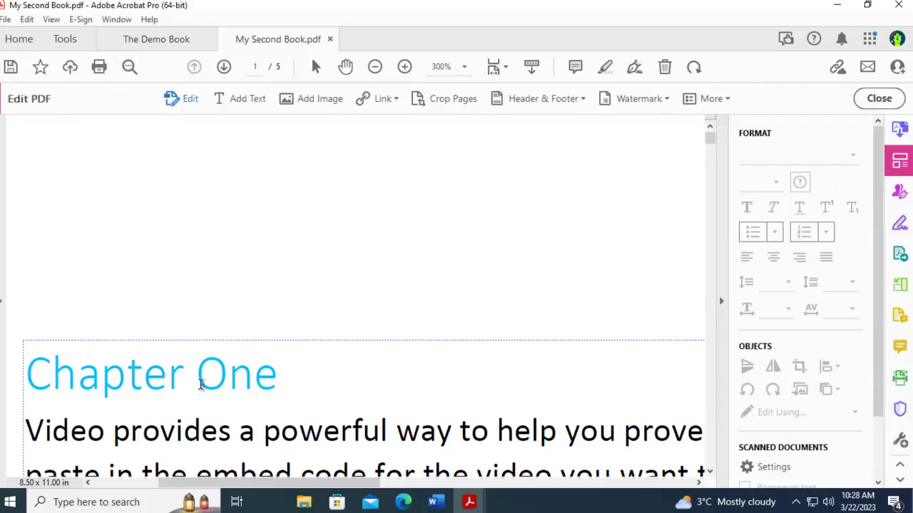
pyautogui.click(201, 385)
pyautogui.moveTo(275, 379); pyautogui.dragTo(64, 397)
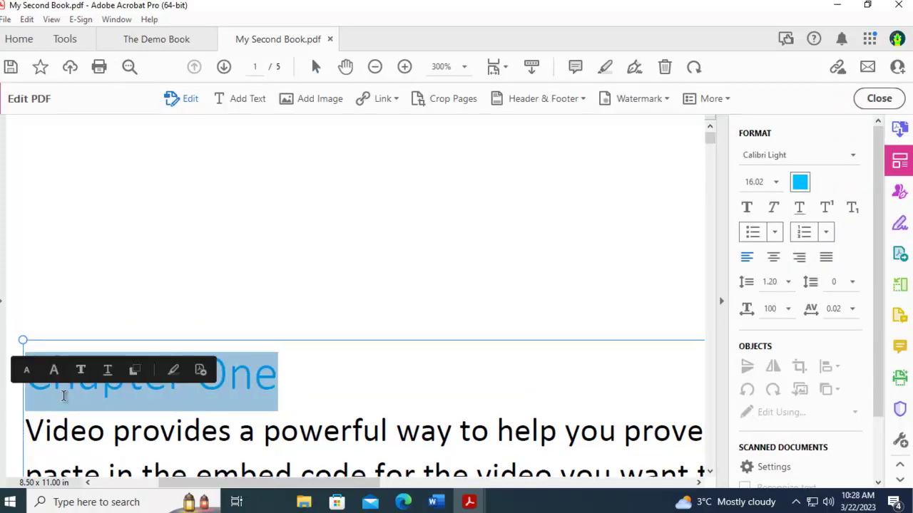
pyautogui.click(801, 182)
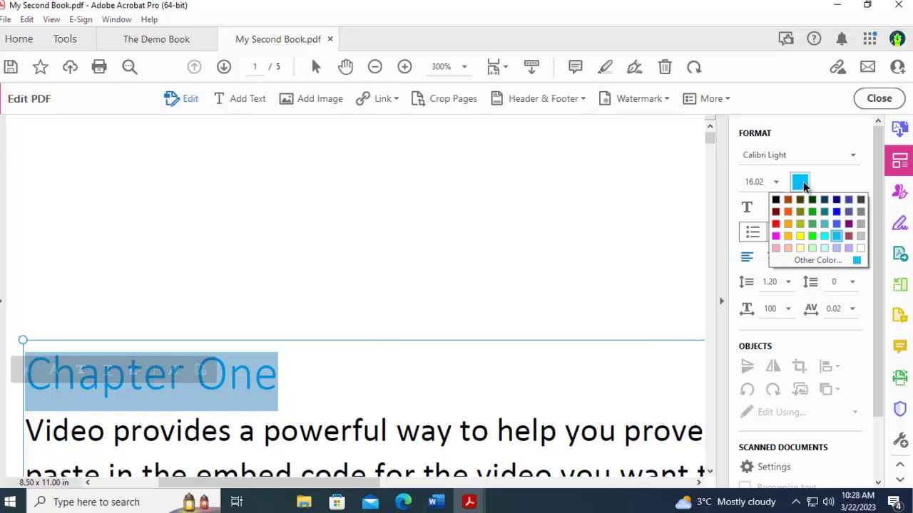
pyautogui.click(827, 261)
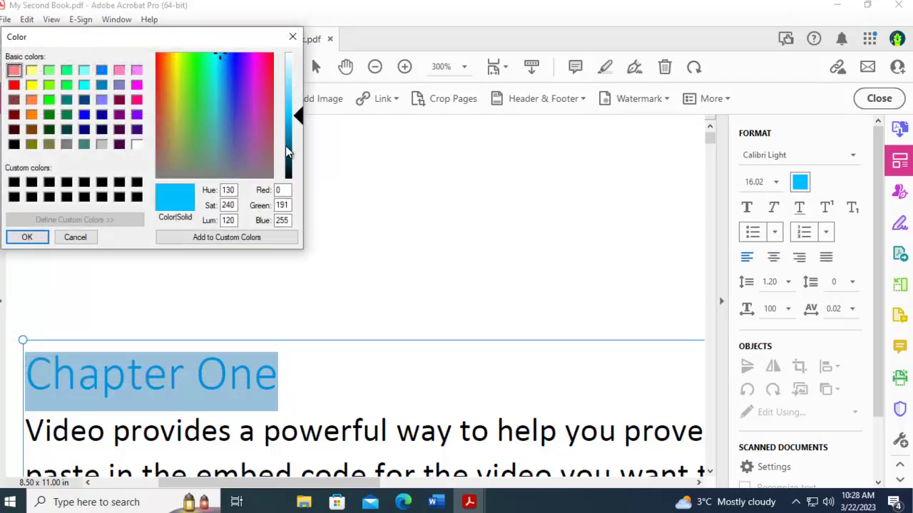
pyautogui.click(288, 140)
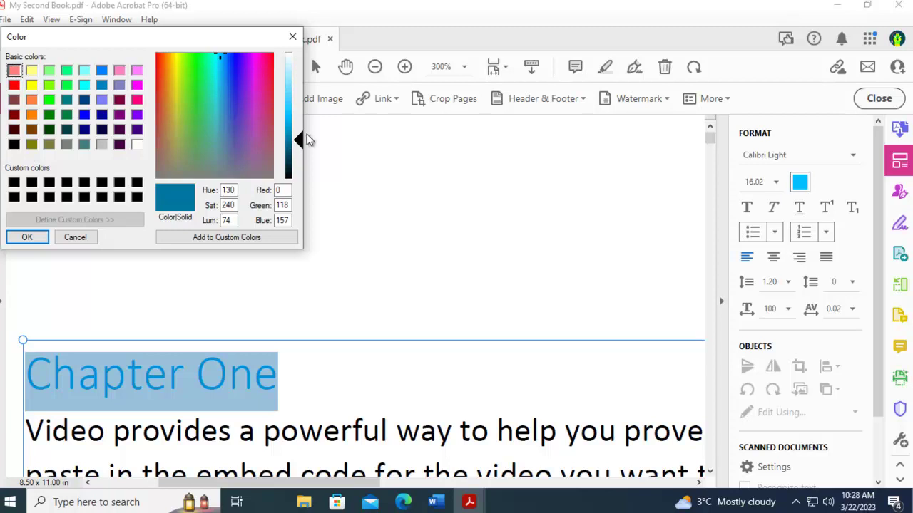
pyautogui.click(25, 237)
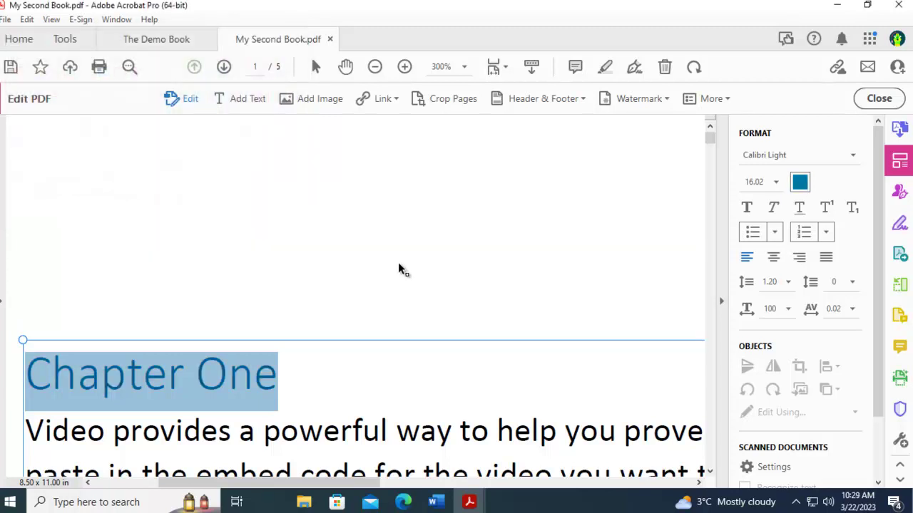
# - Deselect Chapter One, scroll down and select the Section One heading text
pyautogui.click(429, 255)
pyautogui.scroll(-10, 438, 247)
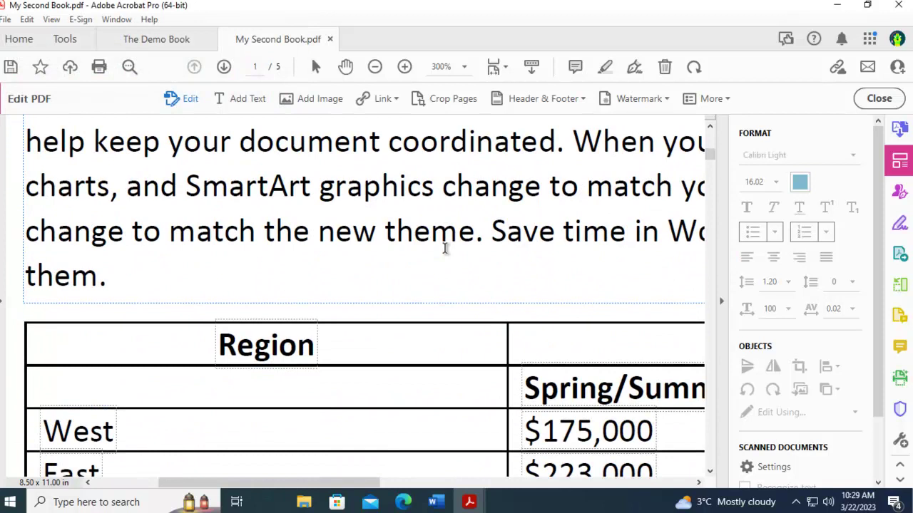
pyautogui.scroll(-15, 444, 249)
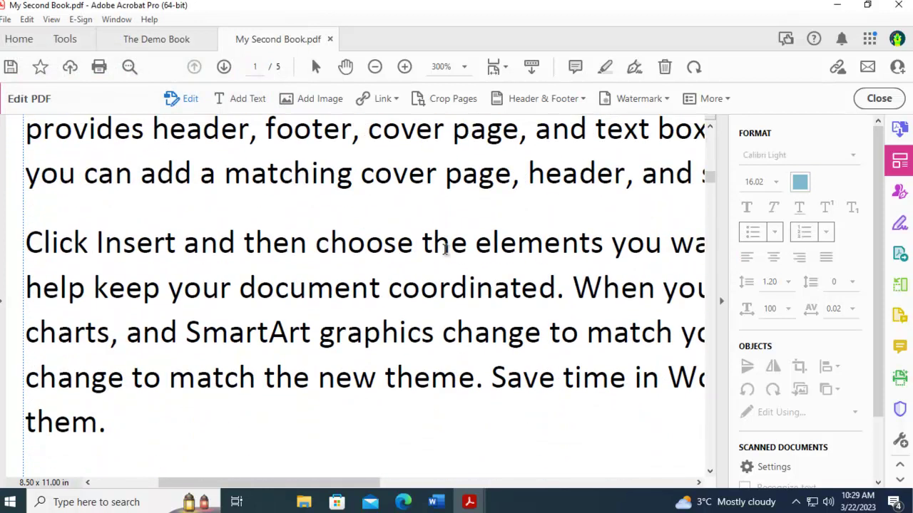
pyautogui.scroll(-5, 445, 248)
pyautogui.moveTo(332, 271); pyautogui.dragTo(134, 262)
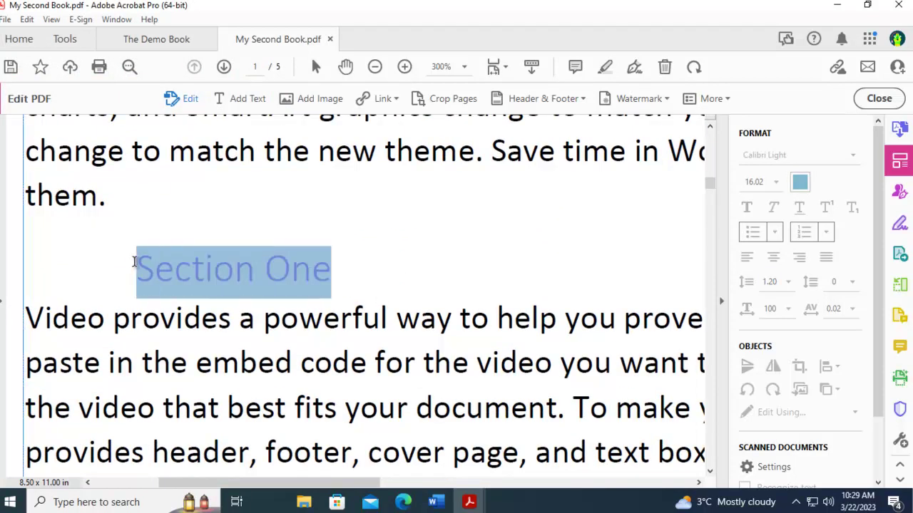
# - Recolour Section One to deep blue-violet RGB 45, 0, 179 (Luminance 84) and scroll back up
pyautogui.click(799, 182)
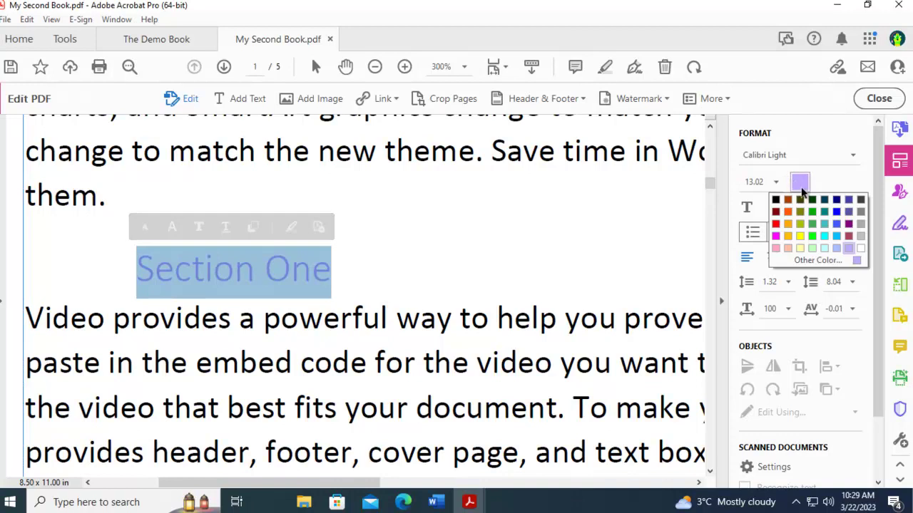
pyautogui.click(800, 260)
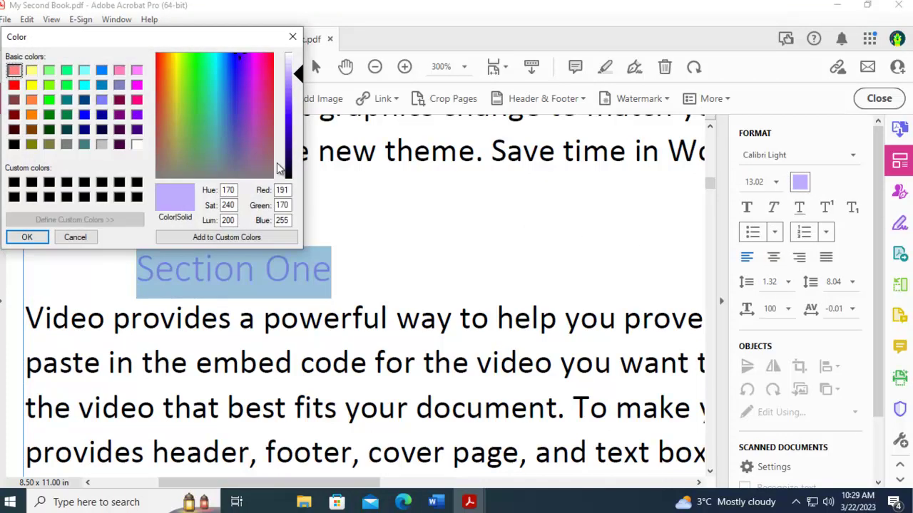
pyautogui.click(292, 135)
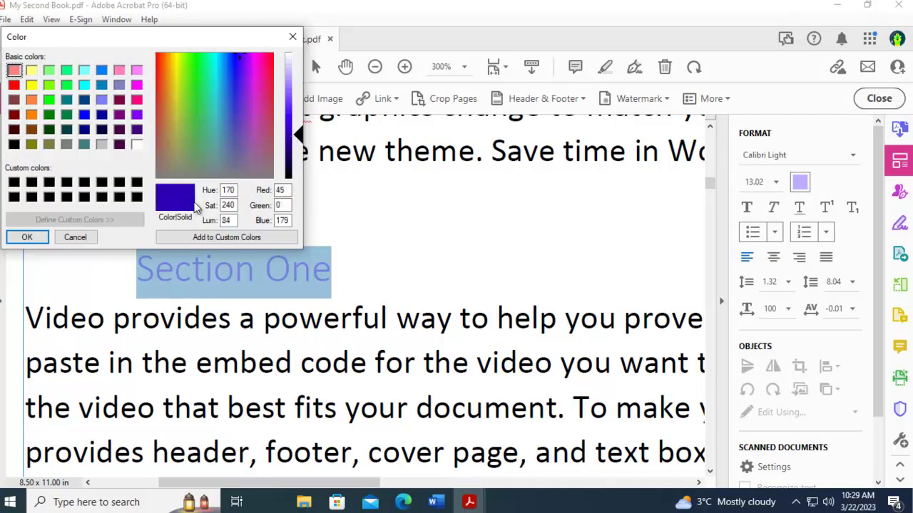
pyautogui.click(27, 237)
pyautogui.click(481, 244)
pyautogui.scroll(2, 534, 257)
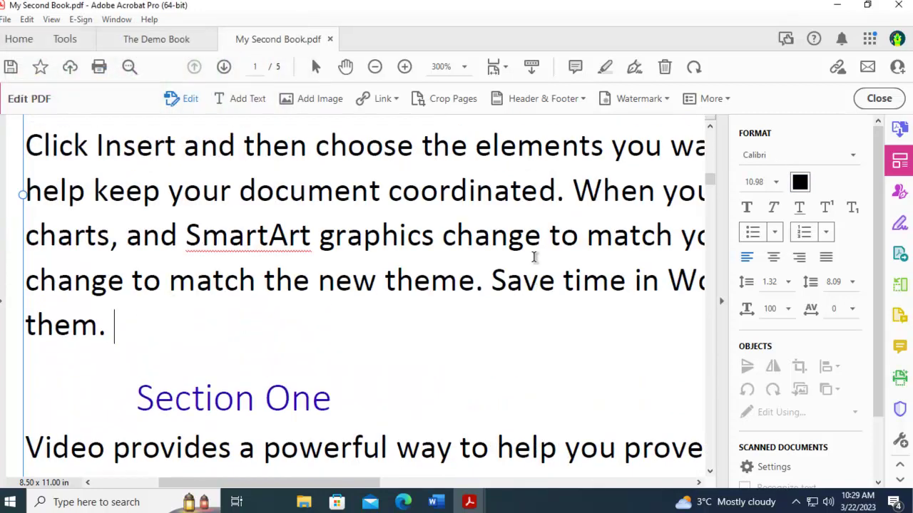
pyautogui.scroll(10, 534, 257)
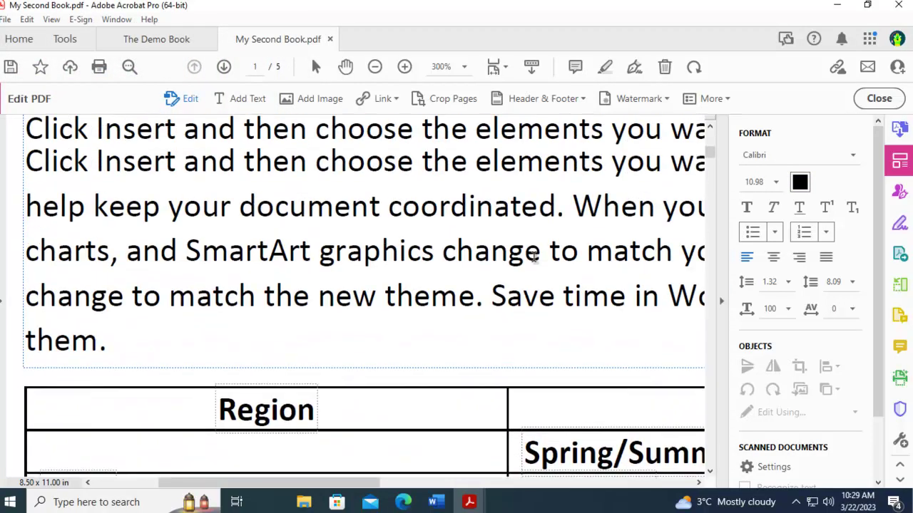
pyautogui.scroll(8, 534, 258)
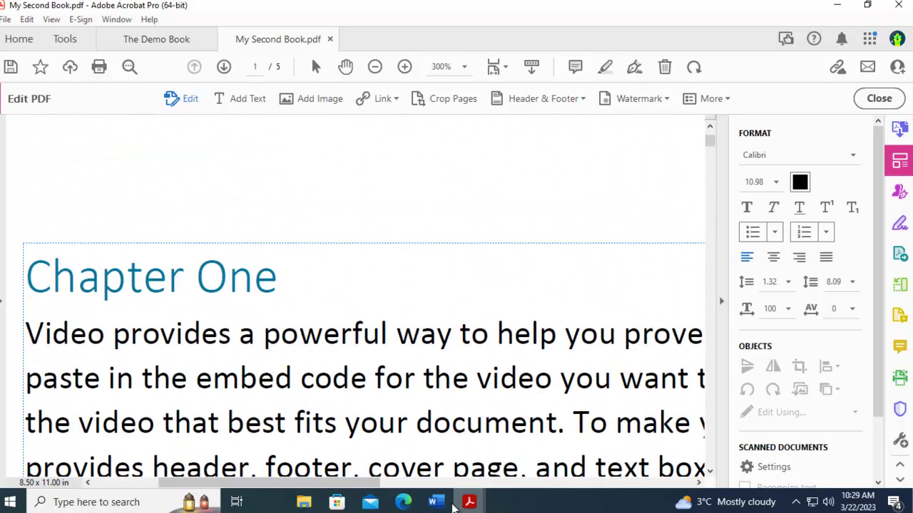
# - Search Windows for 'colo' and launch Colour Contrast Analyser from the results
pyautogui.moveTo(467, 502)
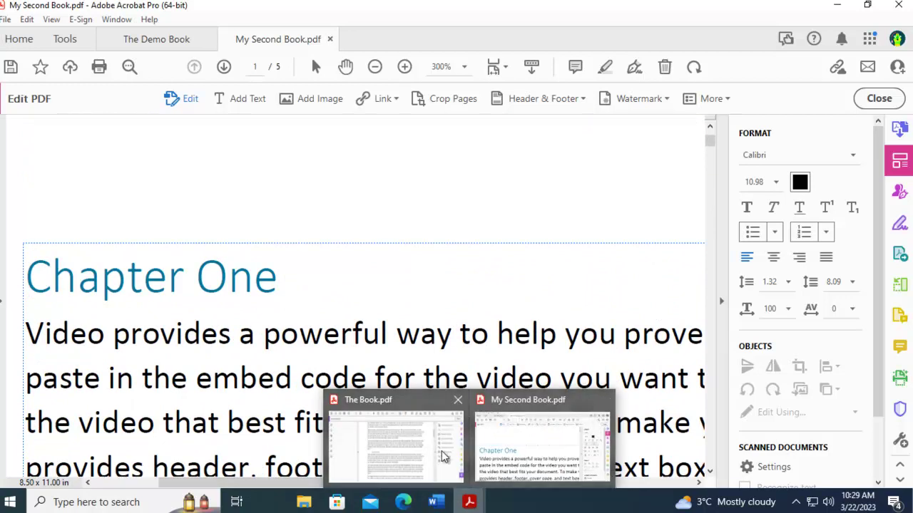
pyautogui.click(122, 502)
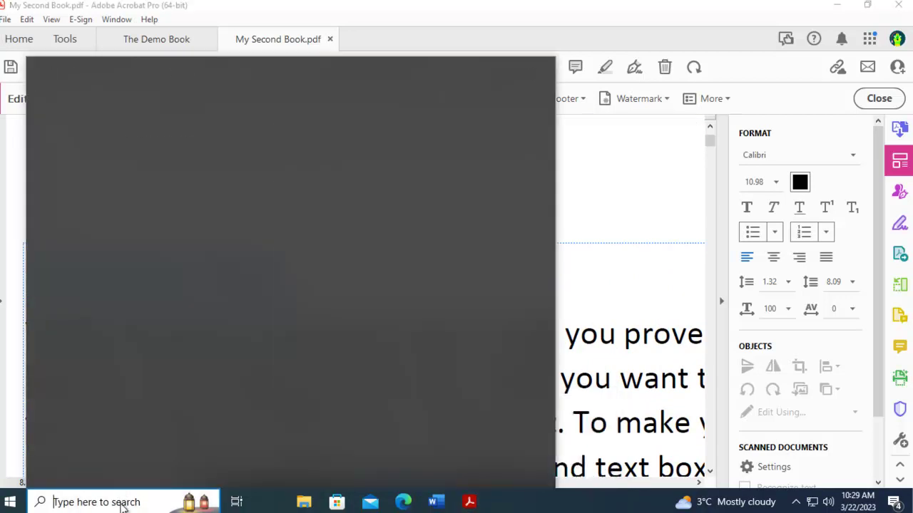
pyautogui.write('colo')
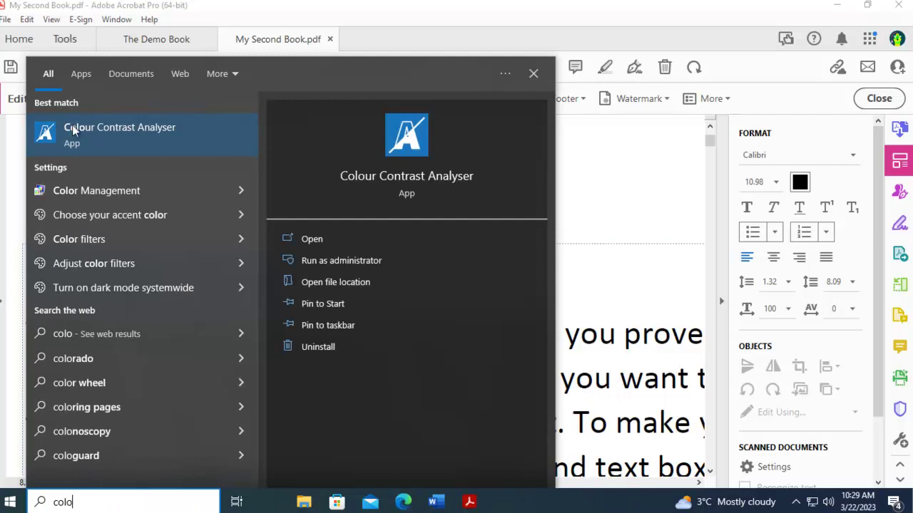
pyautogui.click(73, 130)
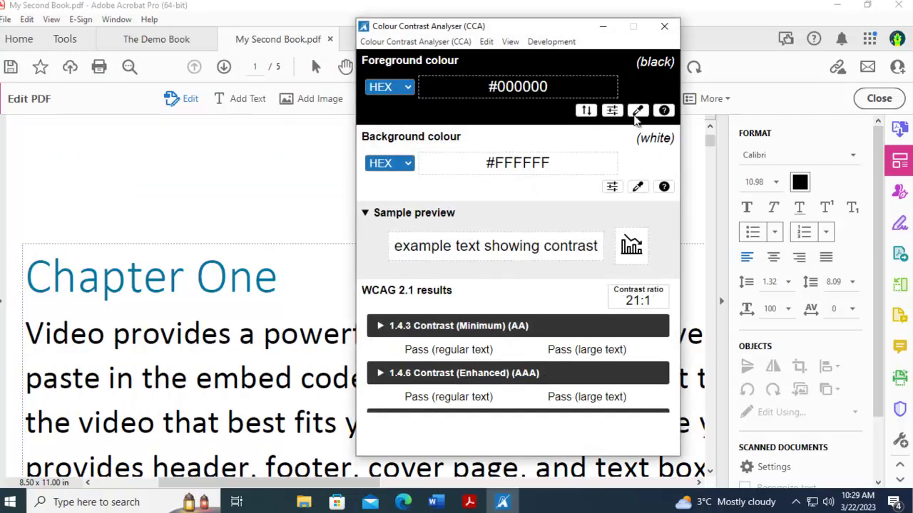
# - Sample the recoloured Chapter One heading as foreground: #00769D on white gives 5.1:1
pyautogui.click(638, 111)
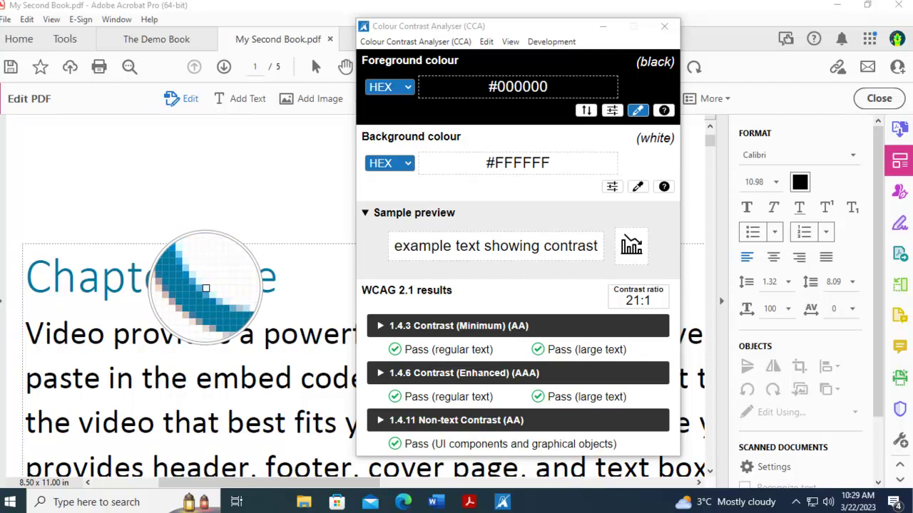
pyautogui.click(205, 290)
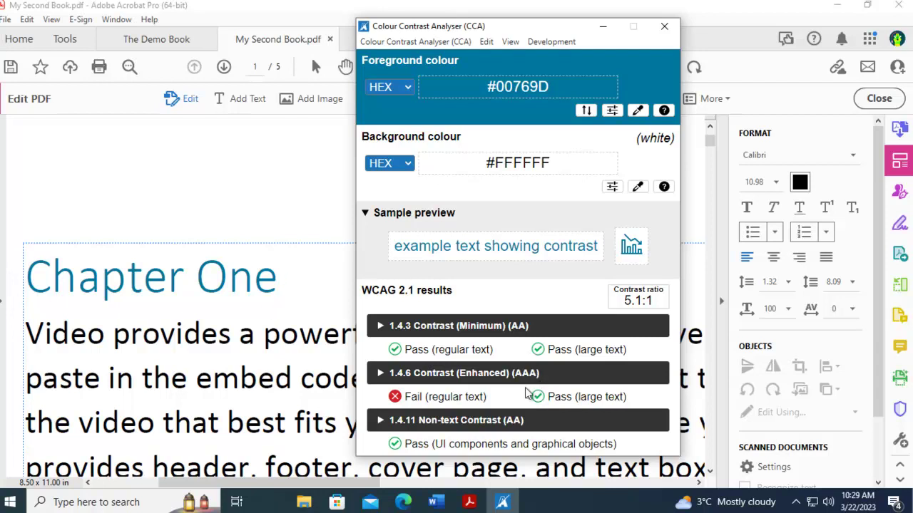
# - Sample Section One's #2D00B3 as foreground, confirm 11.9:1 passing all checks, then close the analyser
pyautogui.scroll(-15, 335, 264)
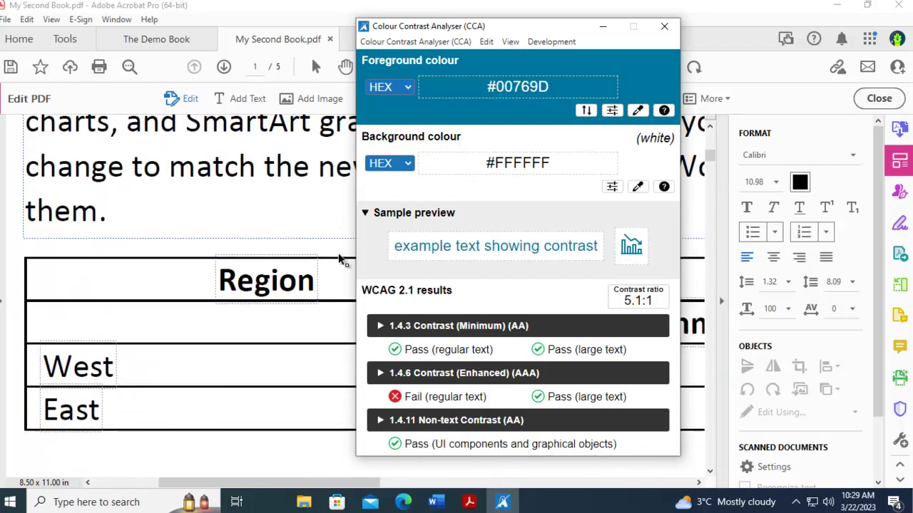
pyautogui.scroll(-15, 340, 261)
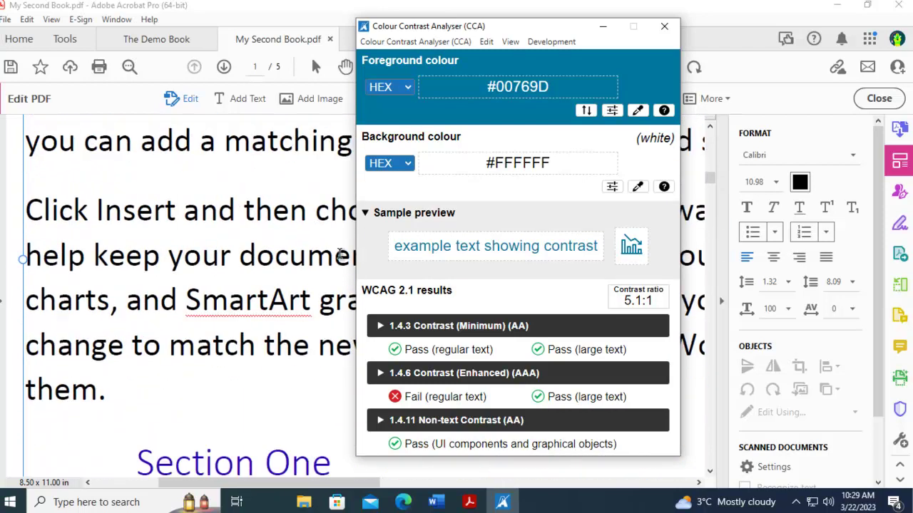
pyautogui.scroll(-5, 339, 253)
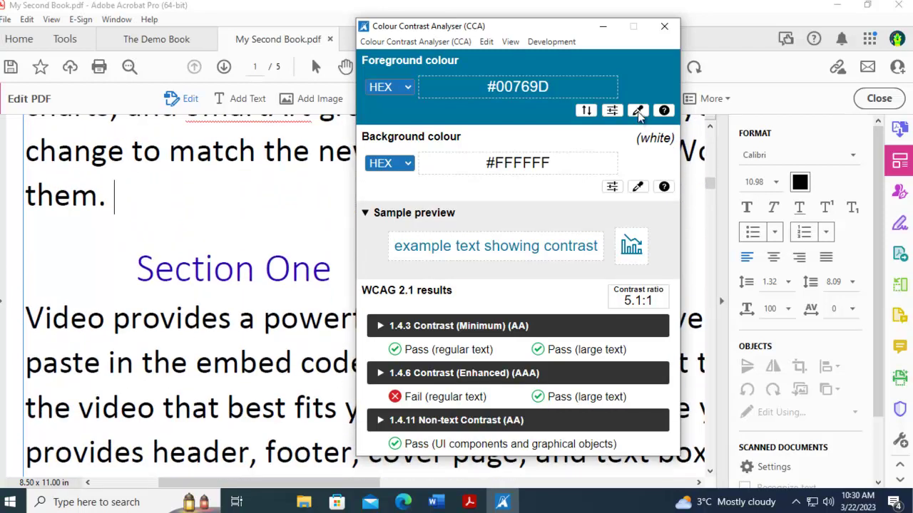
pyautogui.click(638, 111)
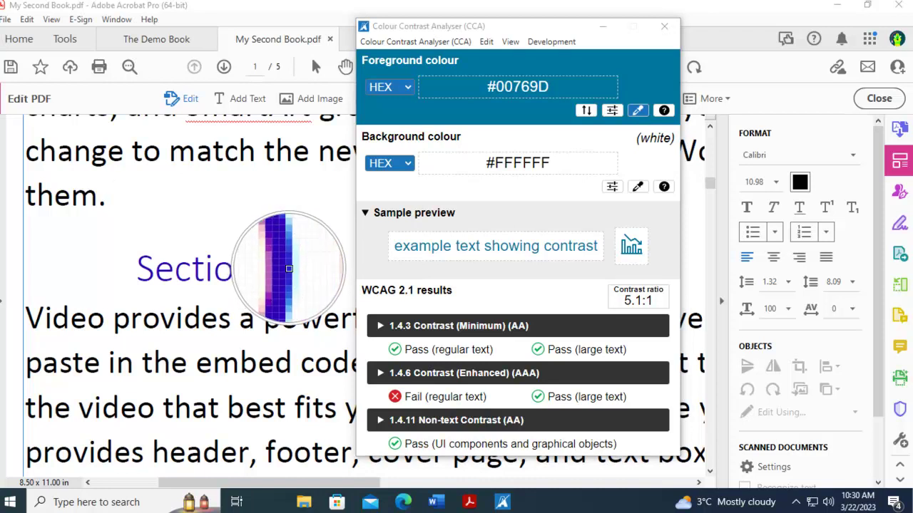
pyautogui.click(289, 271)
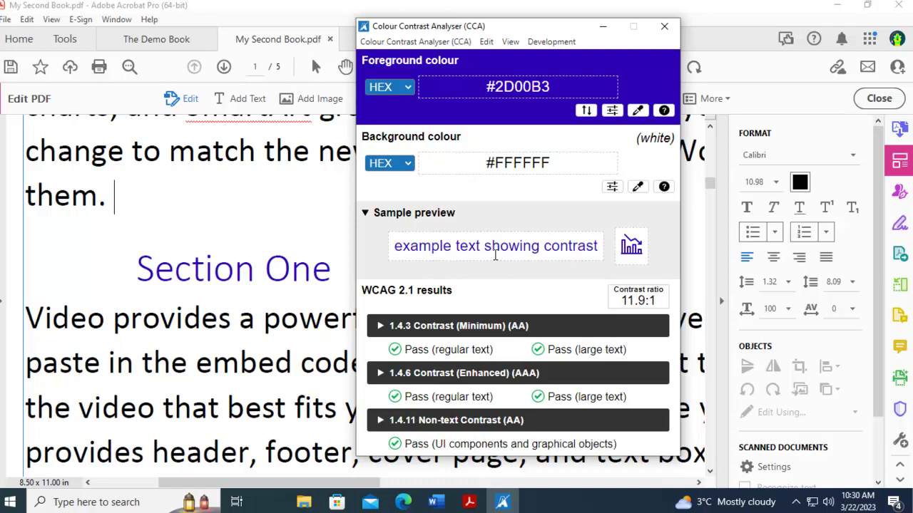
pyautogui.click(663, 29)
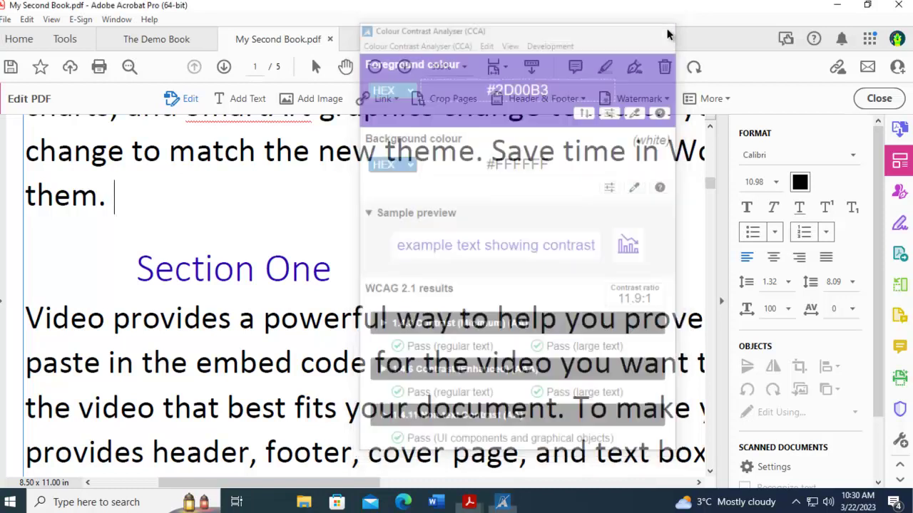